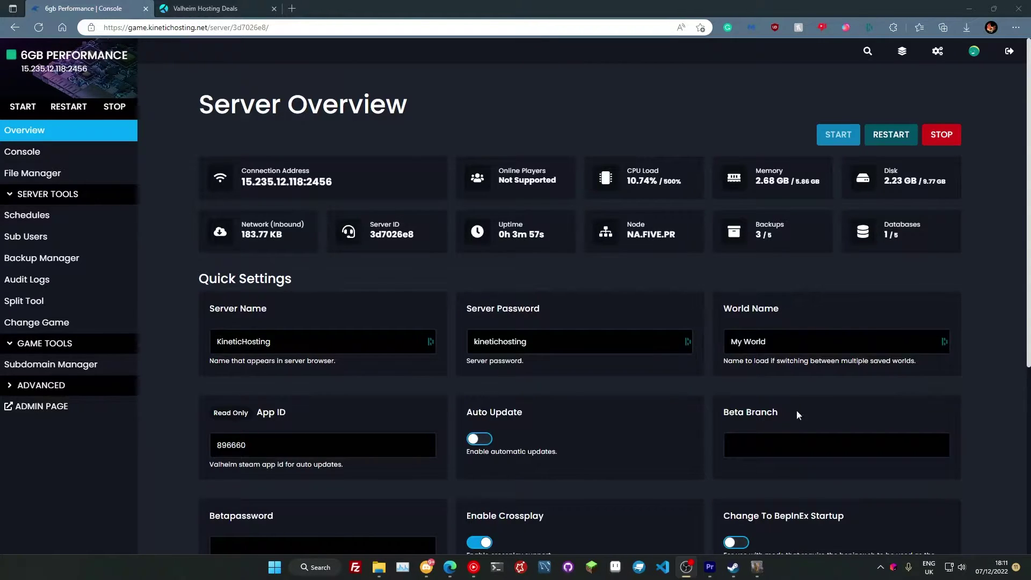
Turn on Auto Update for the Valheim server and go to its Schedules page.
{"action": "scroll", "coordinate": [551, 418], "scroll_direction": "down", "scroll_amount": 3}
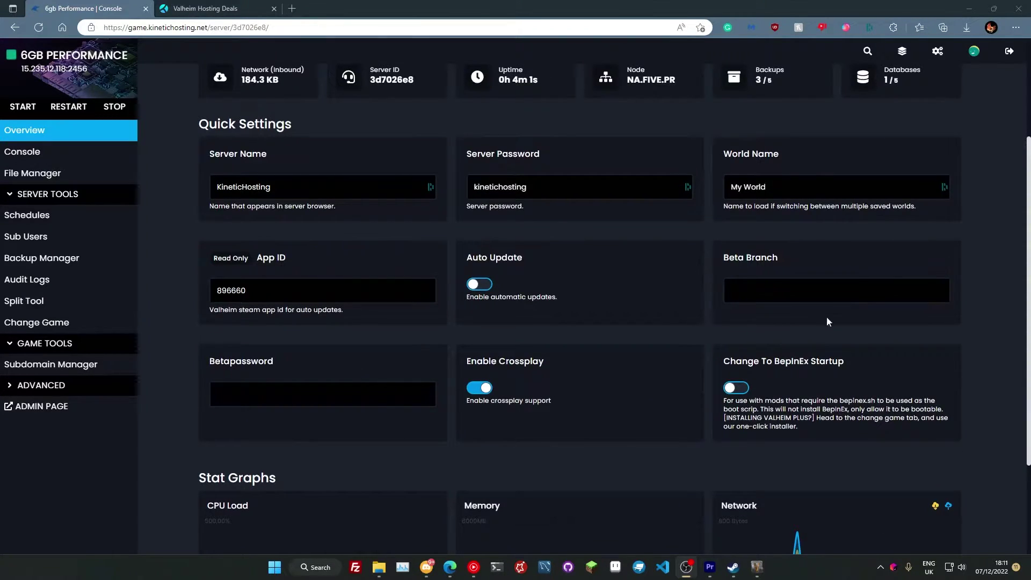
{"action": "scroll", "coordinate": [818, 325], "scroll_direction": "up", "scroll_amount": 3}
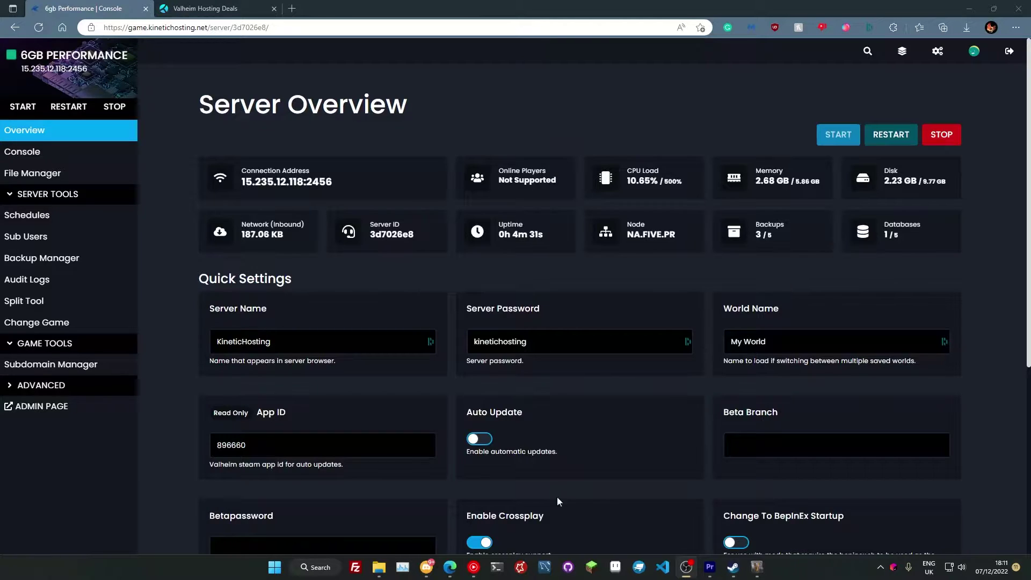
{"action": "left_click", "coordinate": [479, 439]}
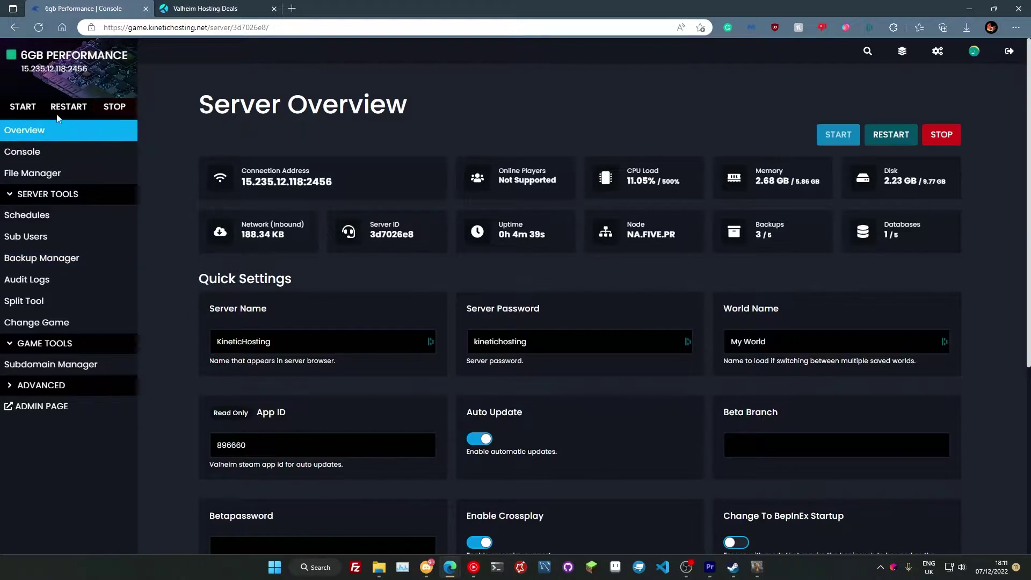
{"action": "left_click", "coordinate": [487, 441]}
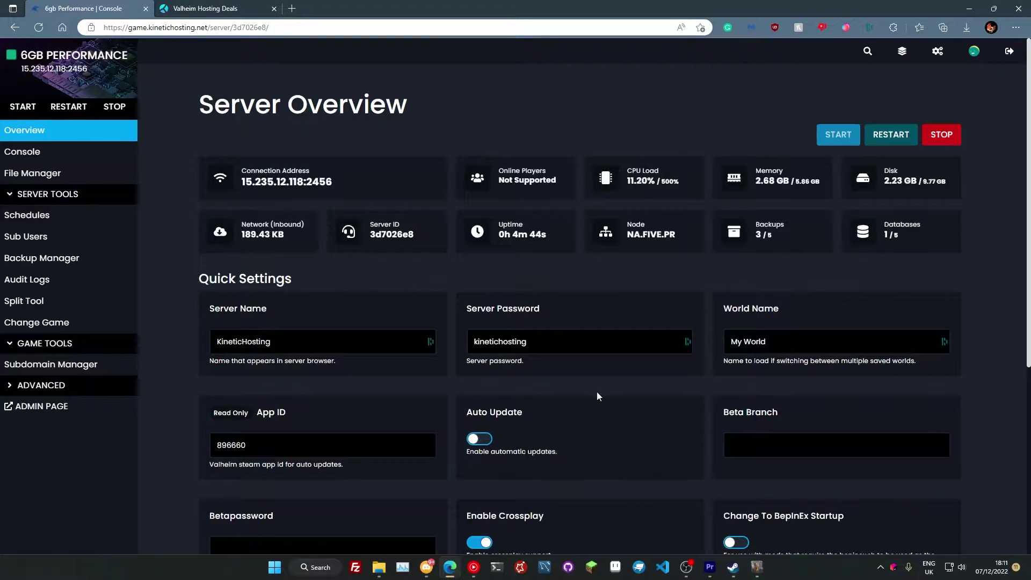
{"action": "left_click", "coordinate": [479, 440]}
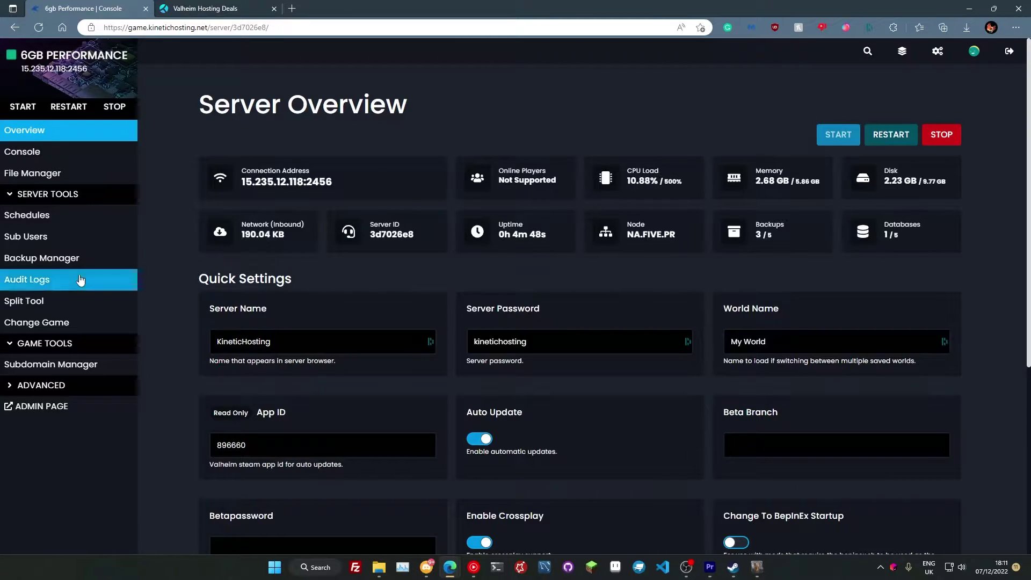
{"action": "left_click", "coordinate": [43, 217]}
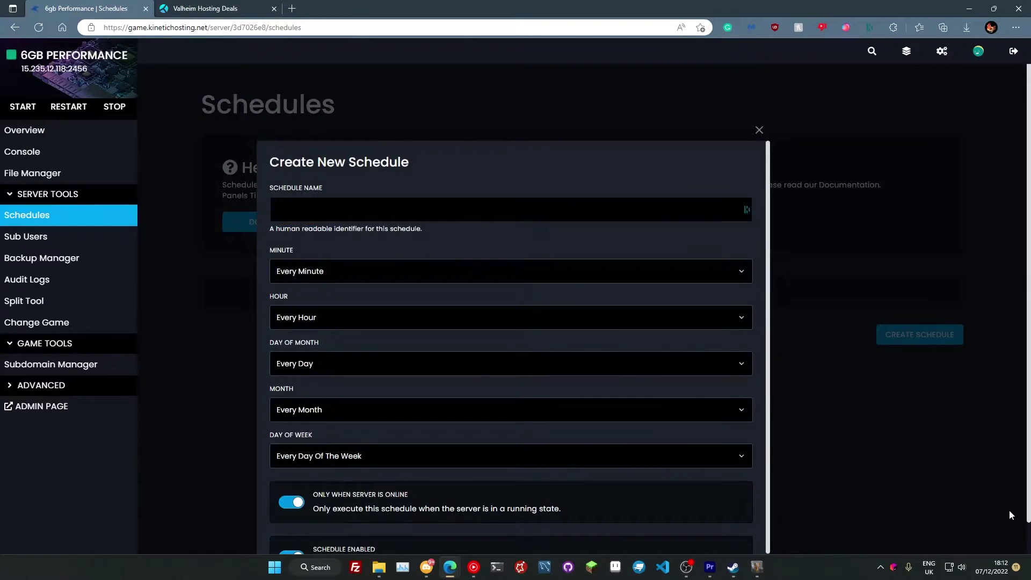
Create a schedule named 'Backups' that runs every 30 minutes.
{"action": "left_click", "coordinate": [510, 209]}
{"action": "type", "text": "Backups"}
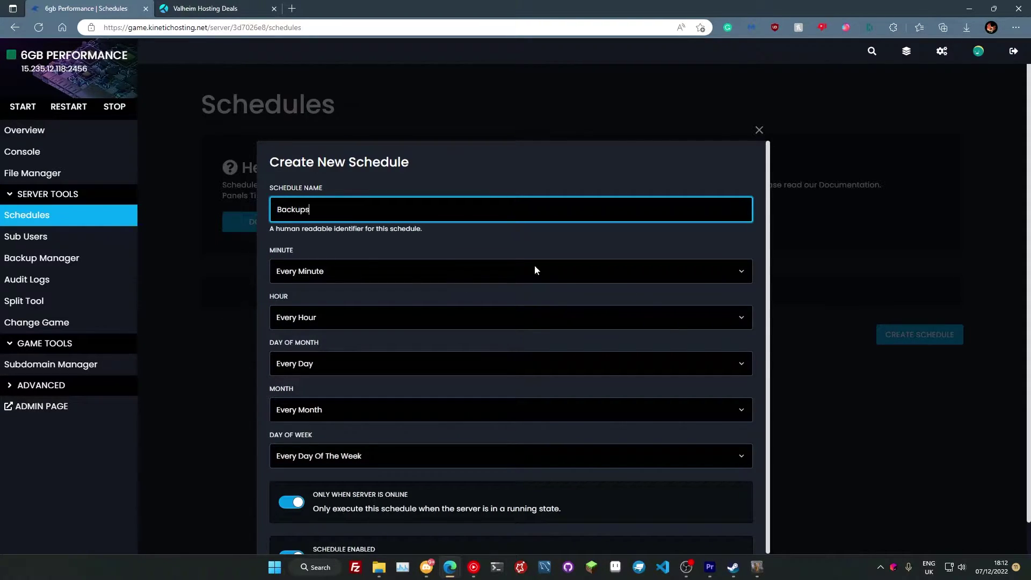
{"action": "left_click", "coordinate": [355, 271]}
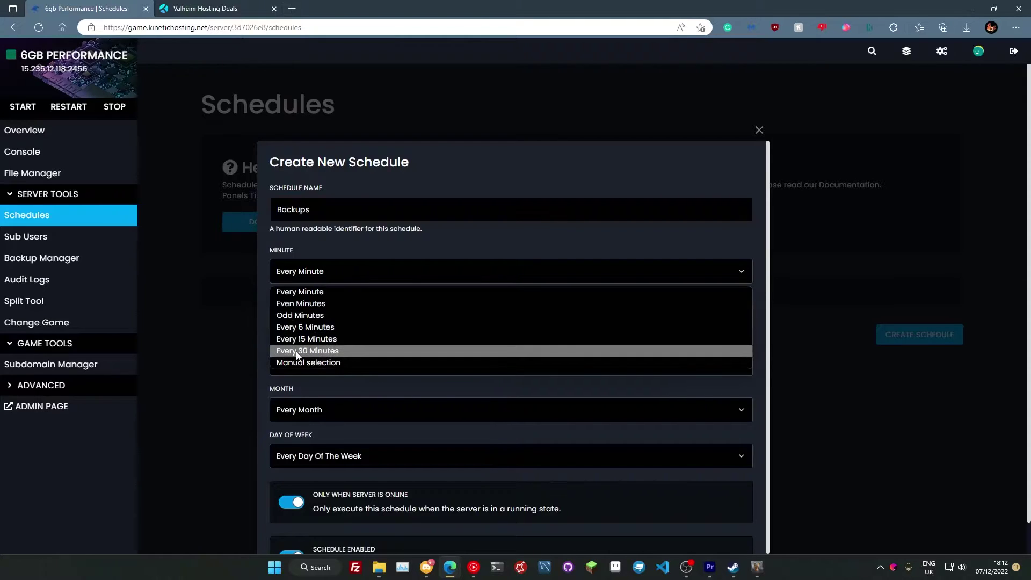
{"action": "left_click", "coordinate": [338, 351]}
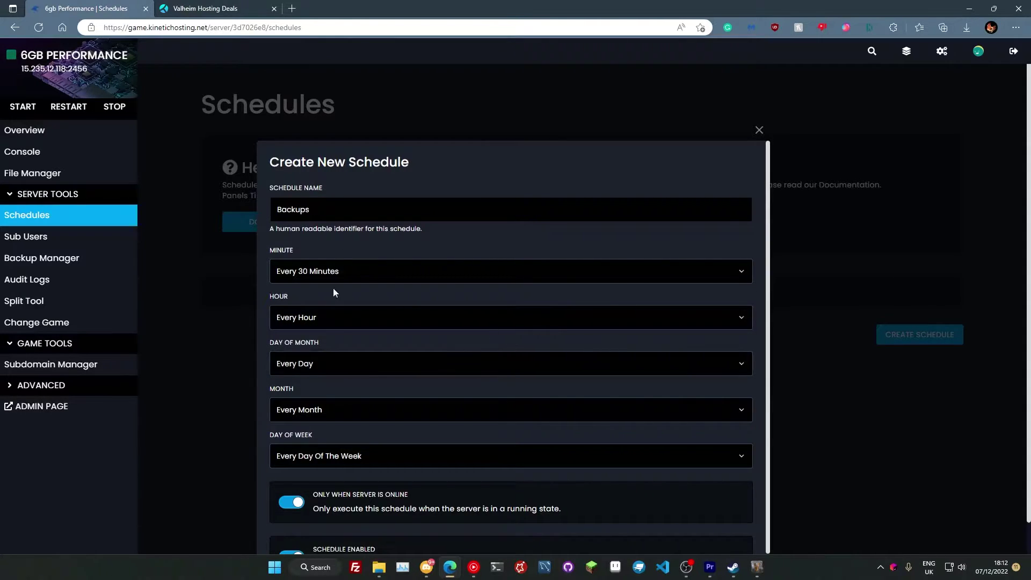
{"action": "scroll", "coordinate": [548, 318], "scroll_direction": "down", "scroll_amount": 1}
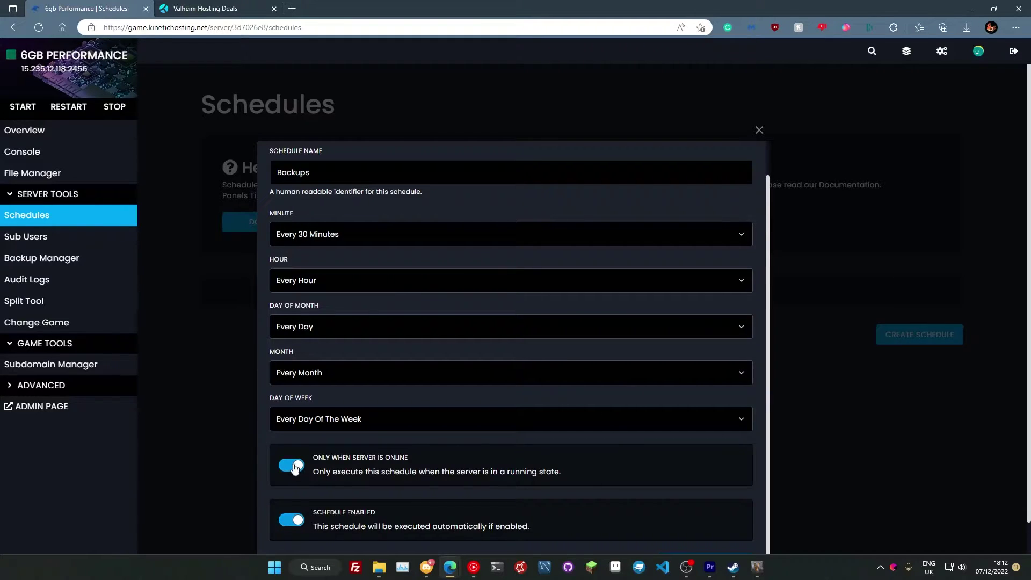
{"action": "scroll", "coordinate": [288, 460], "scroll_direction": "down", "scroll_amount": 1}
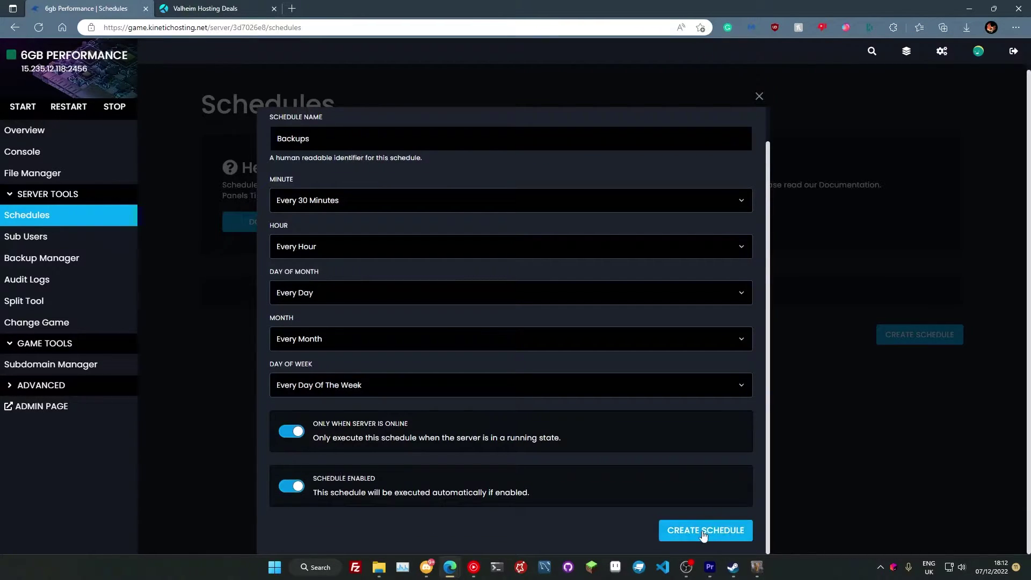
{"action": "left_click", "coordinate": [671, 531]}
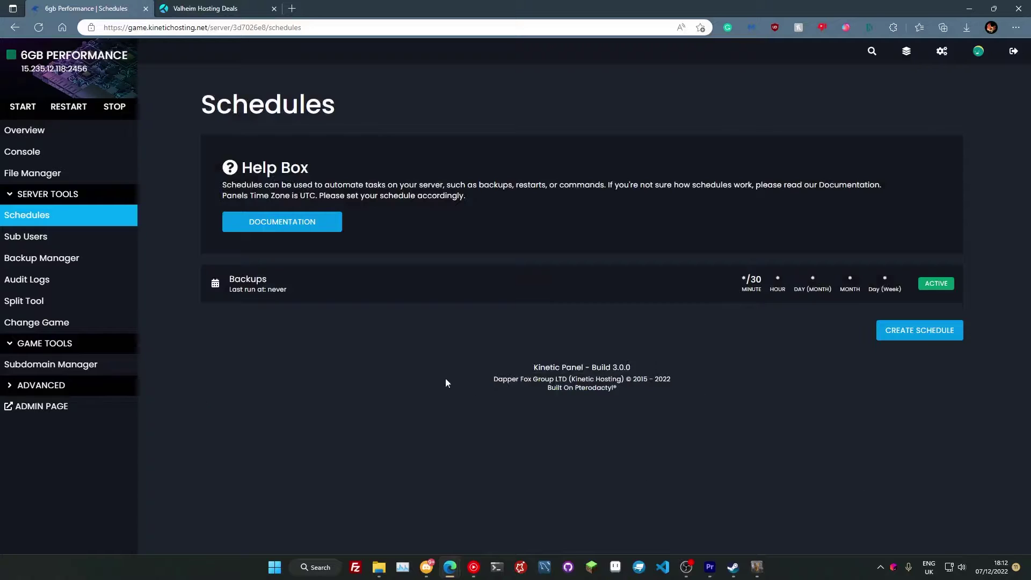
Add a Create backup task to the Backups schedule, then view the Backup Manager.
{"action": "left_click", "coordinate": [411, 285]}
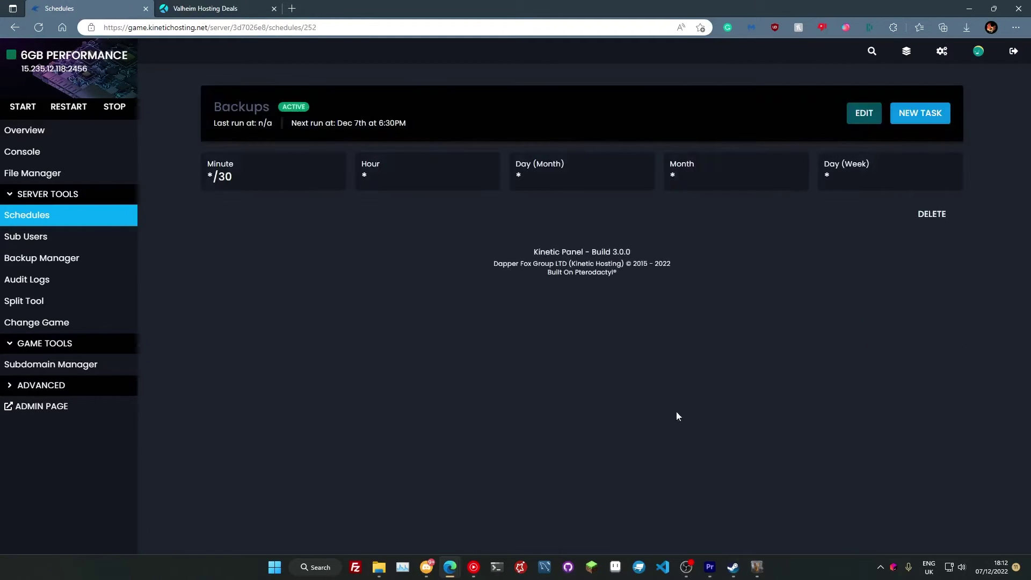
{"action": "left_click", "coordinate": [928, 113]}
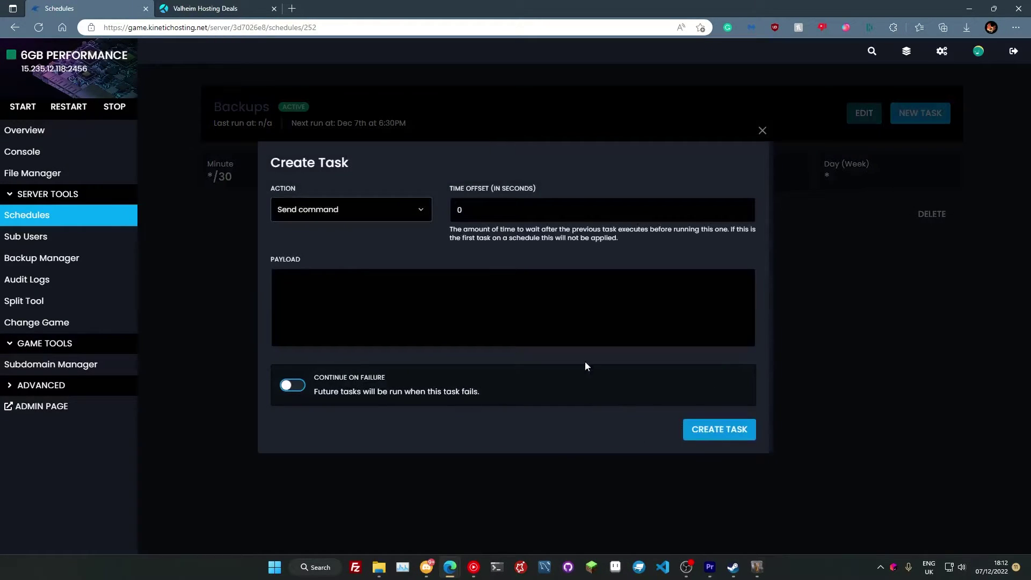
{"action": "left_click", "coordinate": [377, 211]}
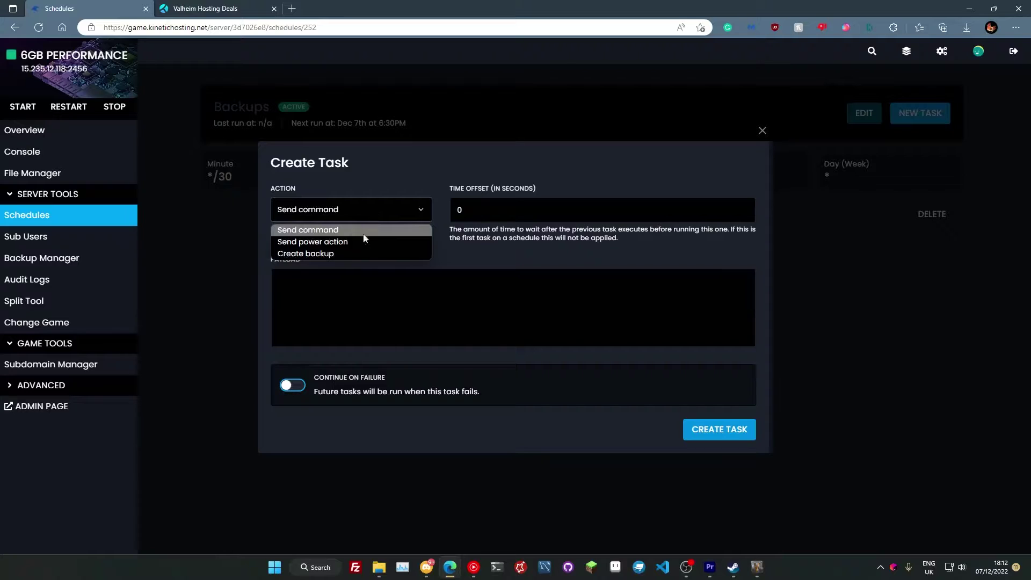
{"action": "left_click", "coordinate": [308, 254]}
{"action": "left_click", "coordinate": [719, 452]}
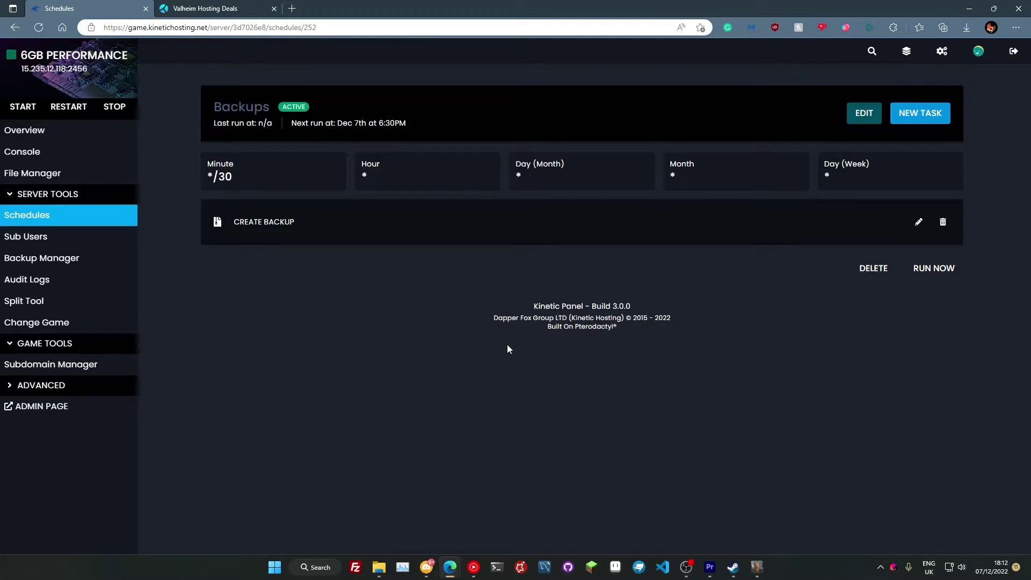
{"action": "left_click", "coordinate": [48, 258]}
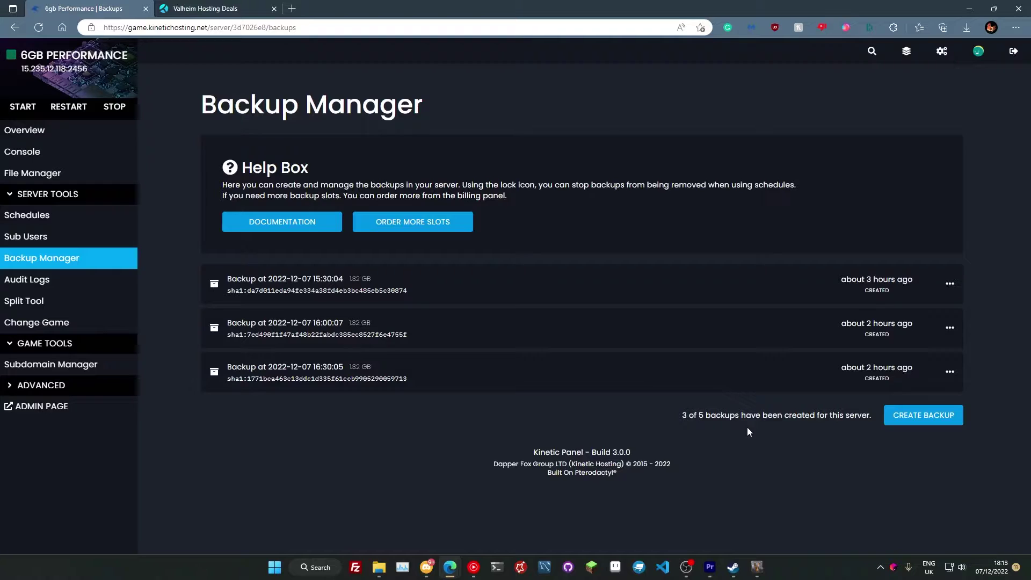
Check the second backup's options menu, close it, and return to the Server Overview.
{"action": "left_click", "coordinate": [950, 328]}
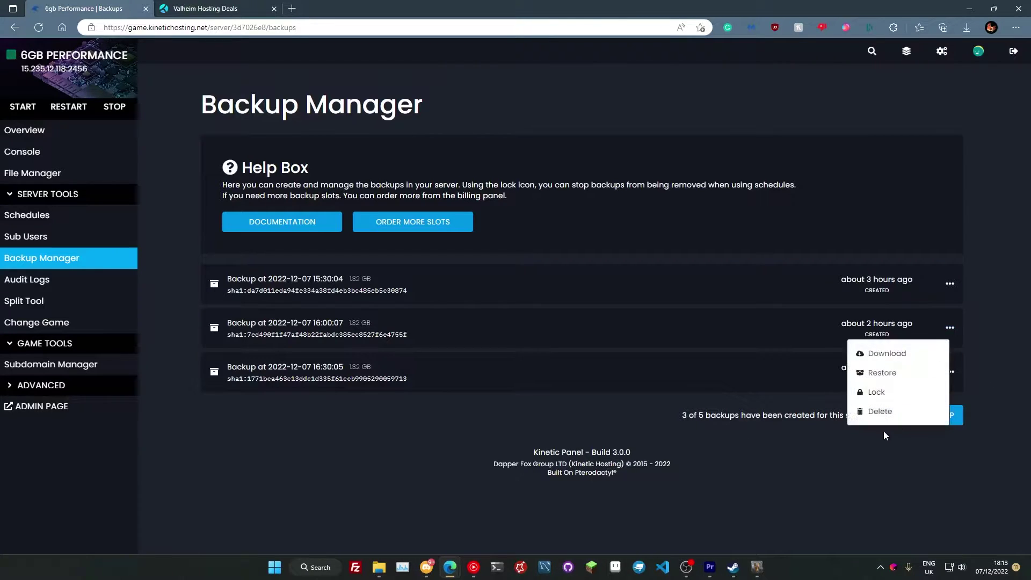
{"action": "left_click", "coordinate": [491, 482]}
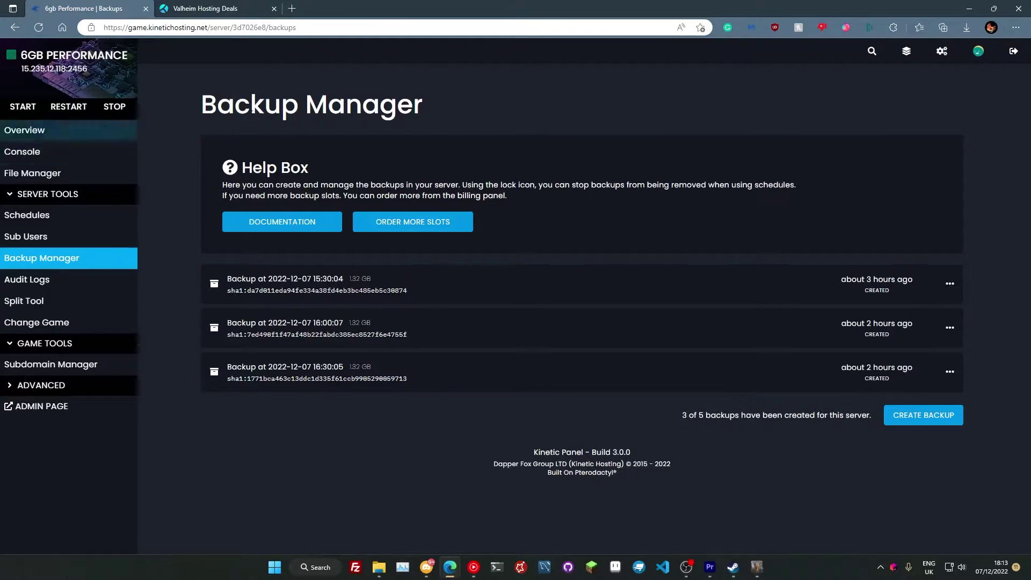
{"action": "left_click", "coordinate": [56, 132]}
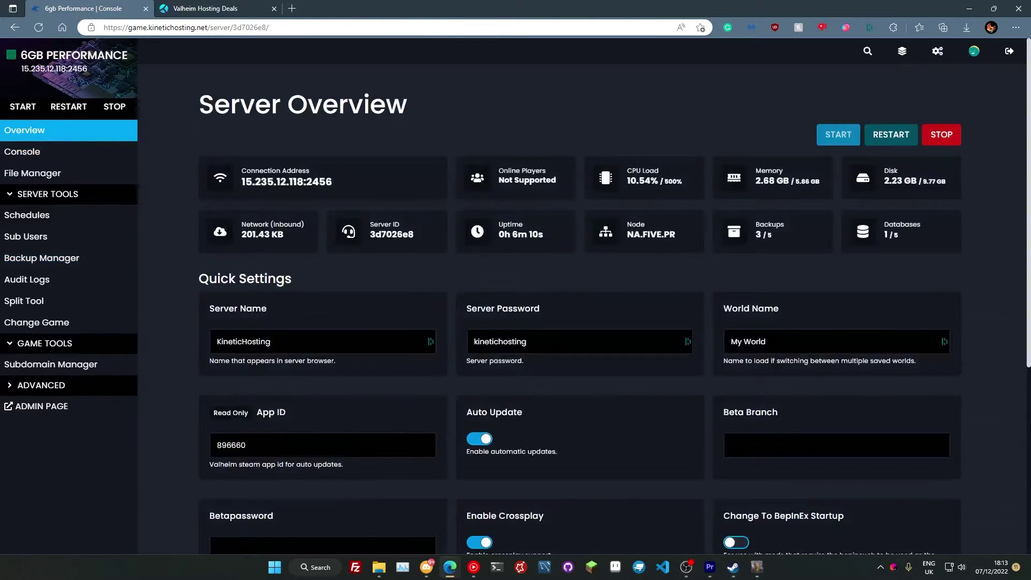
Restart the server and copy its connection address once it is running again.
{"action": "left_click", "coordinate": [68, 107]}
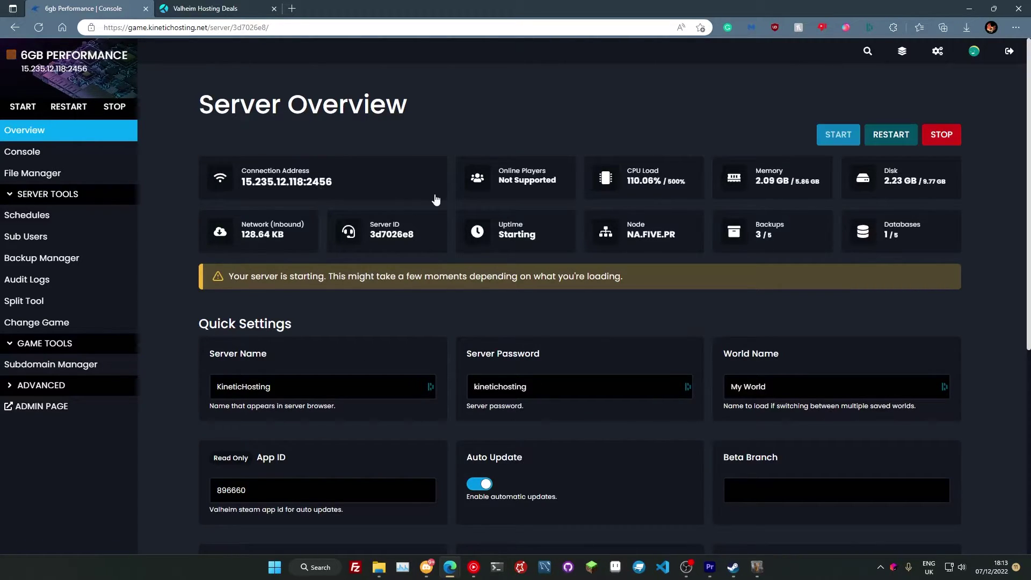
{"action": "left_click", "coordinate": [297, 182]}
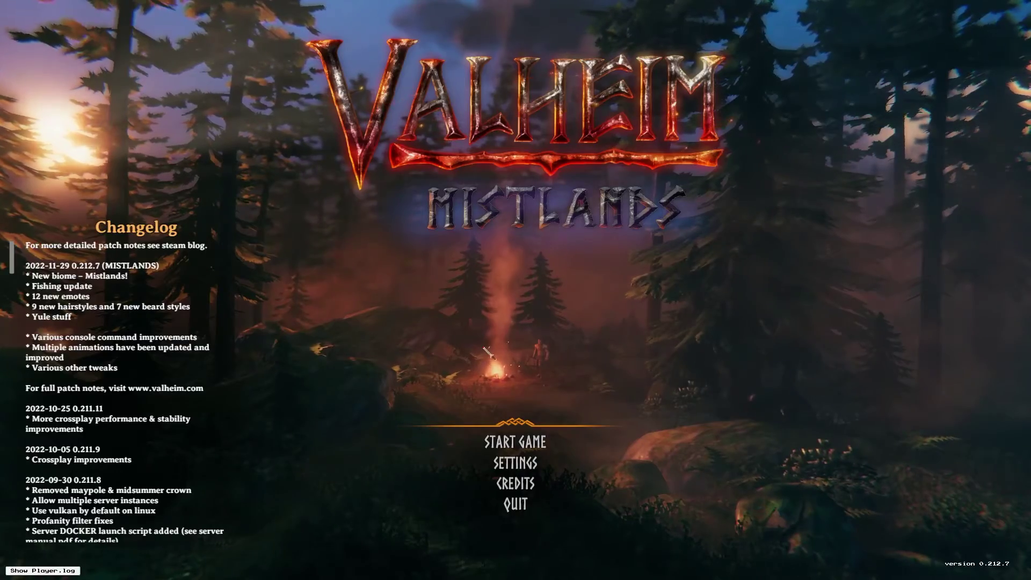
Start the game with the cloud-save character to reach server selection.
{"action": "left_click", "coordinate": [516, 442]}
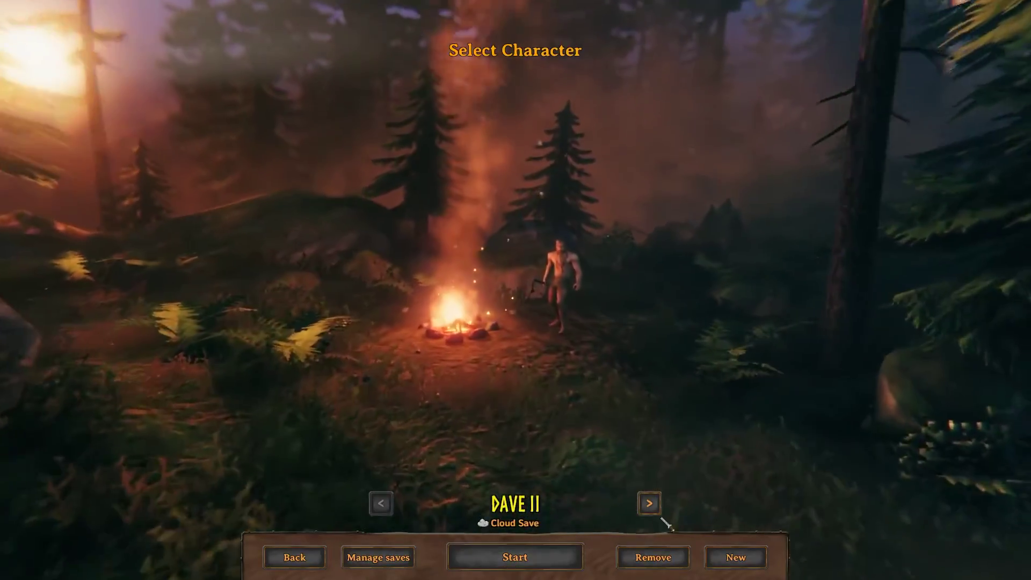
{"action": "left_click", "coordinate": [650, 505]}
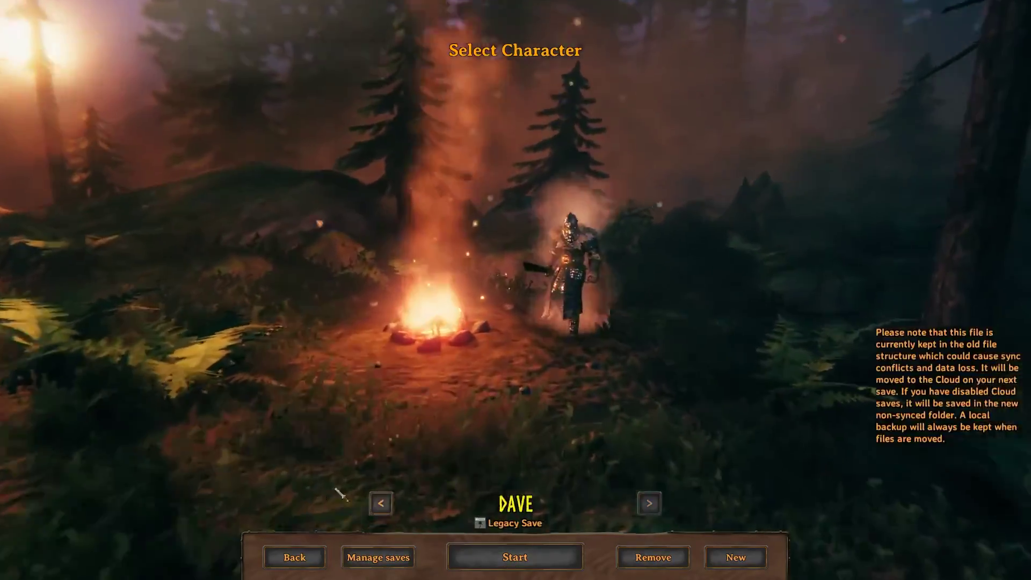
{"action": "left_click", "coordinate": [379, 503]}
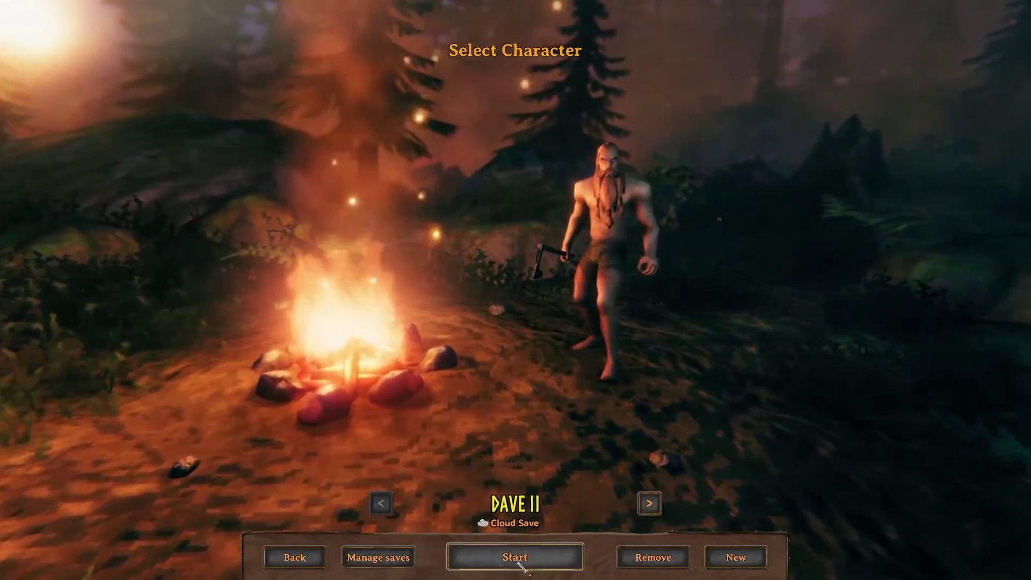
{"action": "left_click", "coordinate": [516, 558]}
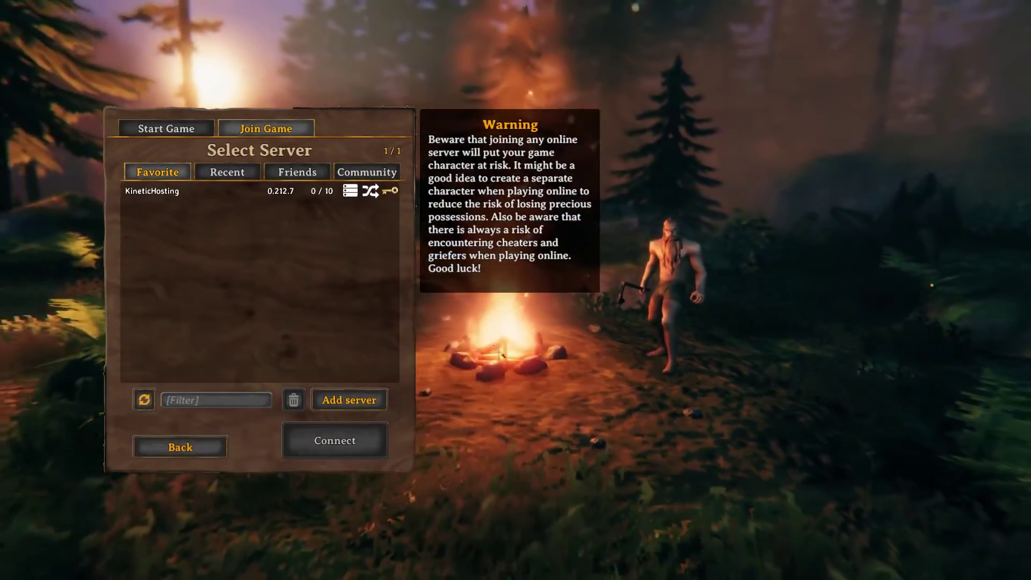
Add the KineticHosting server by pasting its address 15.235.12.118:2456 and connect.
{"action": "left_click", "coordinate": [258, 191]}
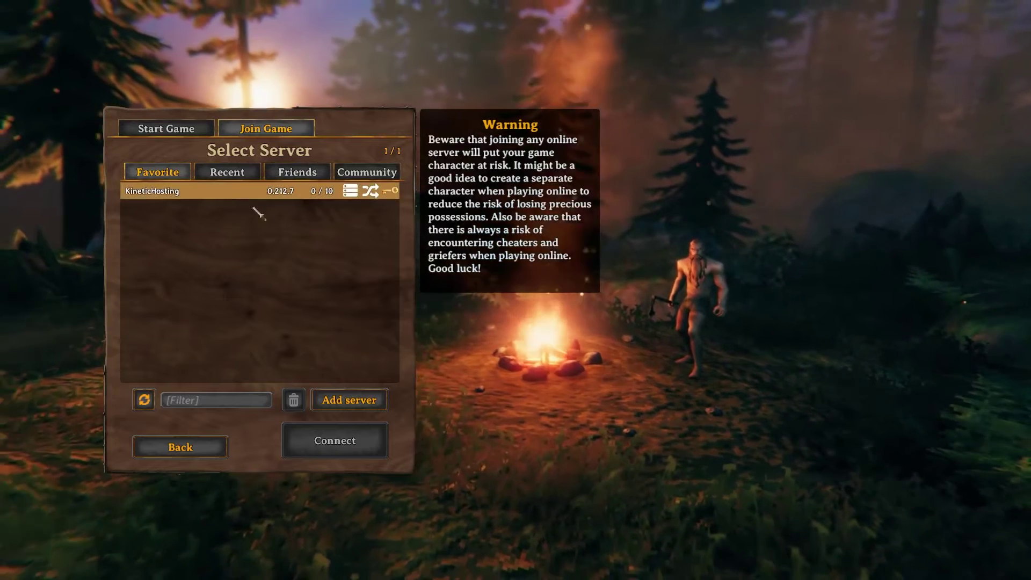
{"action": "left_click", "coordinate": [369, 400]}
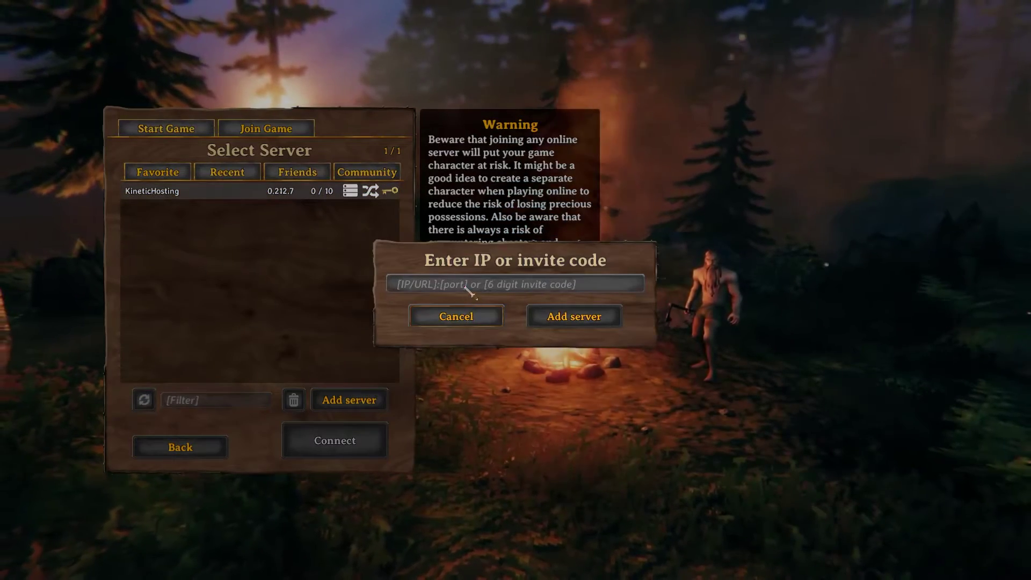
{"action": "key", "text": "ctrl+v"}
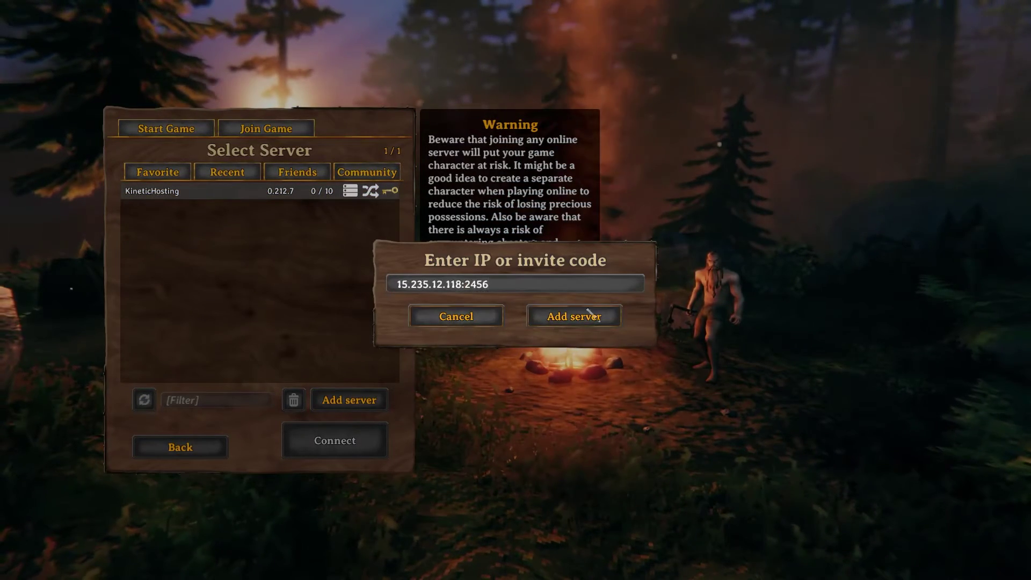
{"action": "left_click", "coordinate": [584, 318]}
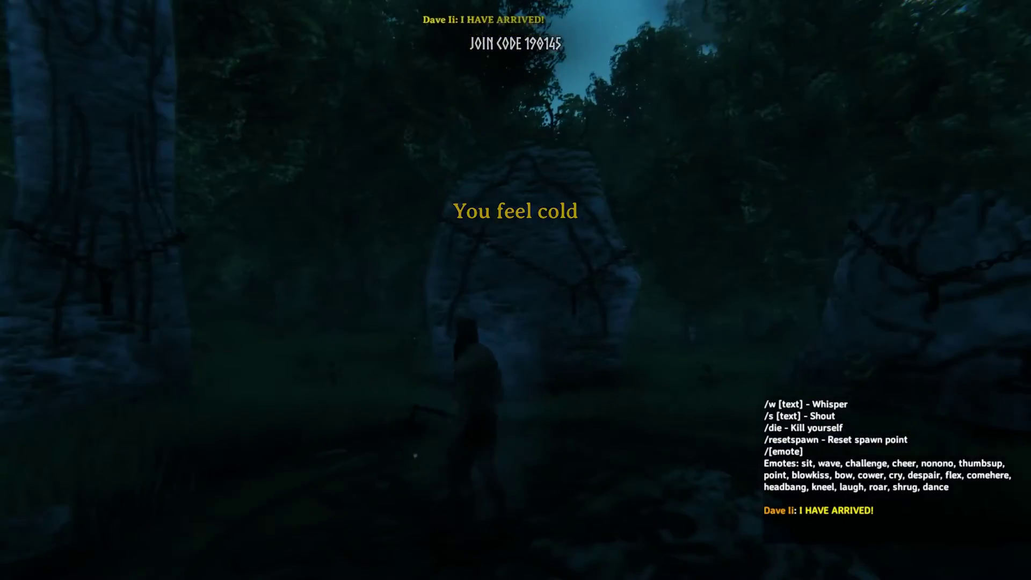
Sprint toward the berry bush, then walk back past the spawn standing stones.
{"action": "key", "text": "shift+w"}
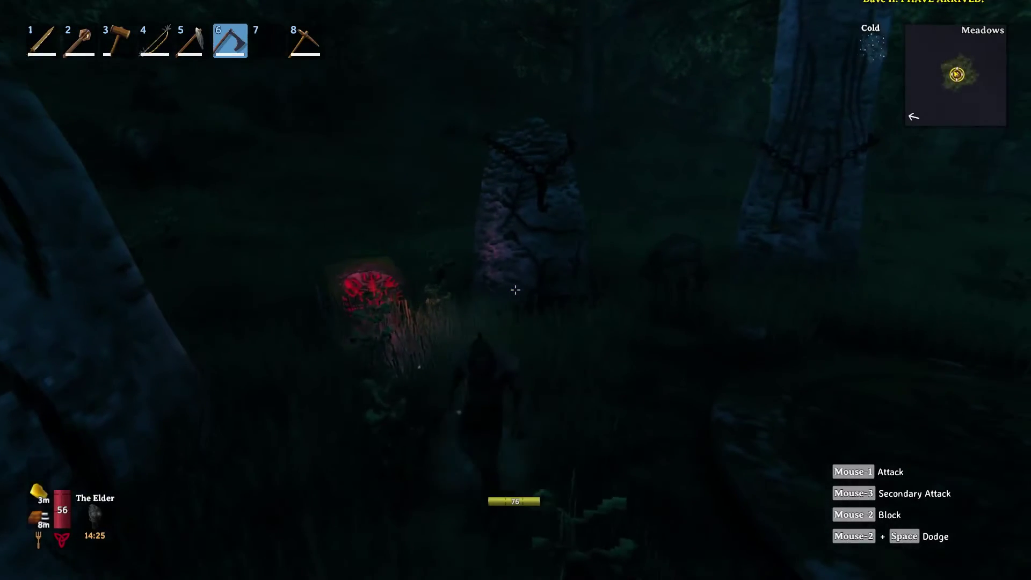
{"action": "key", "text": "w"}
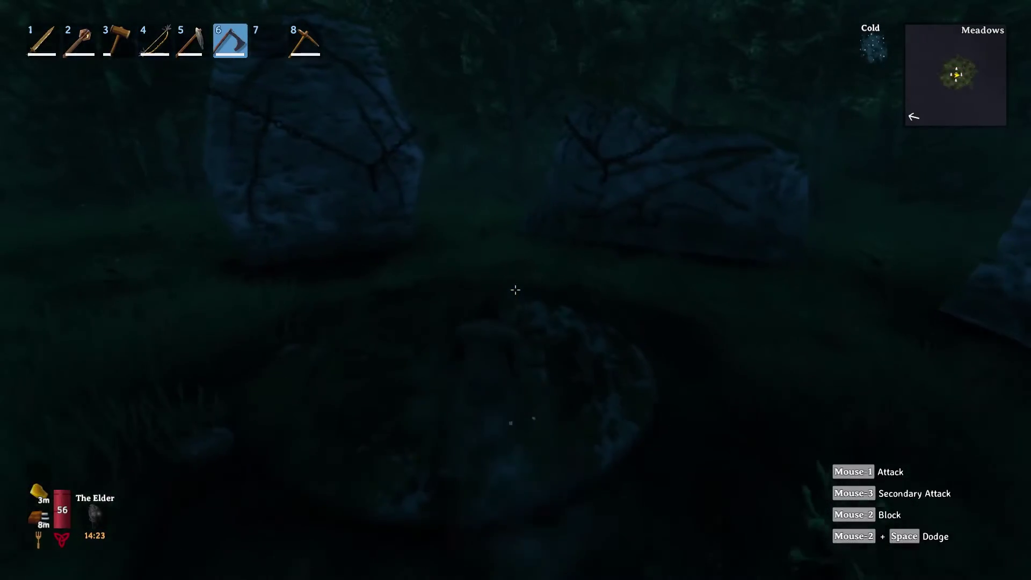
{"action": "key", "text": "w"}
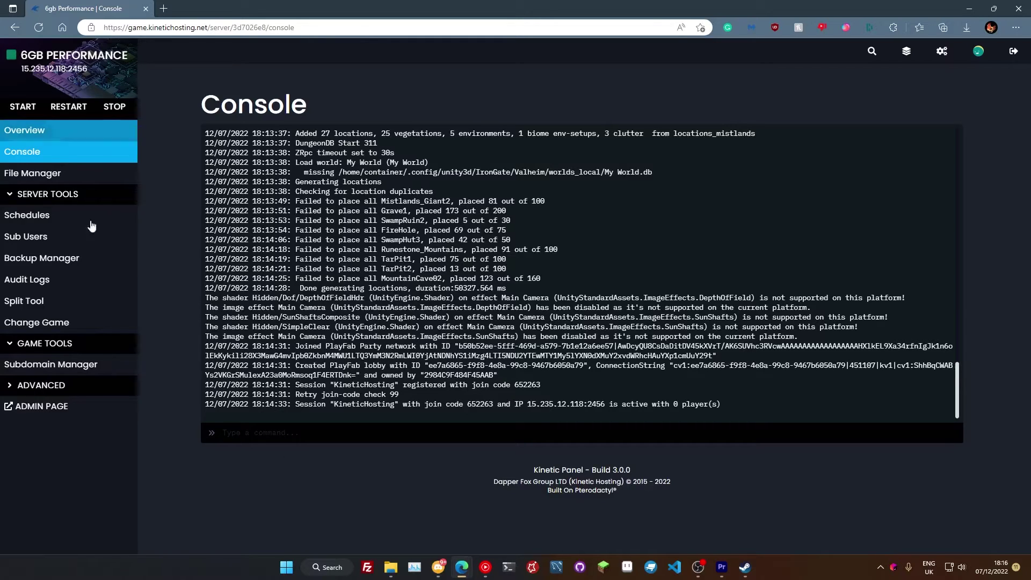
Stop the server, then start a switch to Valheim Plus Mod and cancel it unapplied.
{"action": "left_click", "coordinate": [119, 110]}
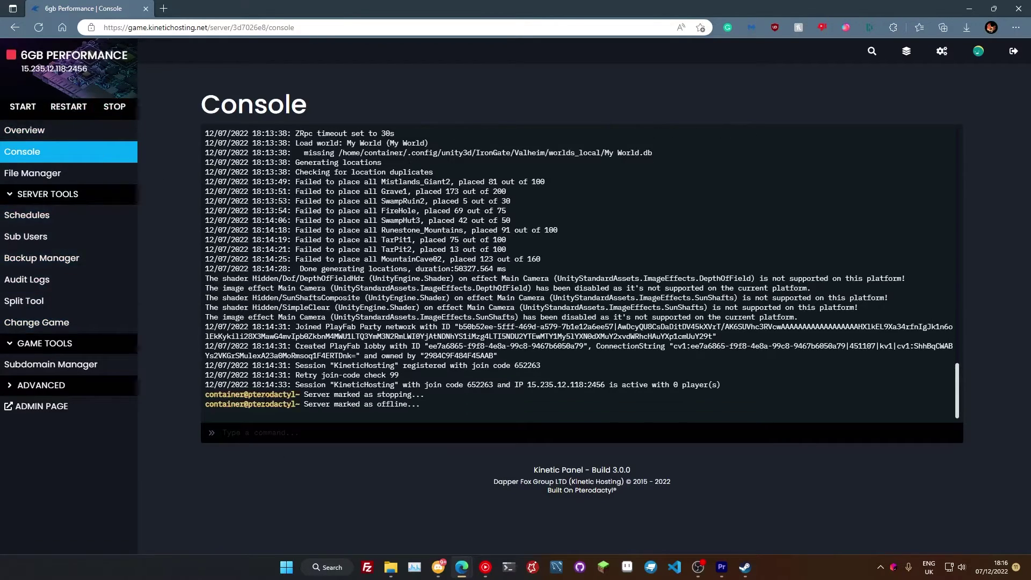
{"action": "left_click", "coordinate": [58, 325]}
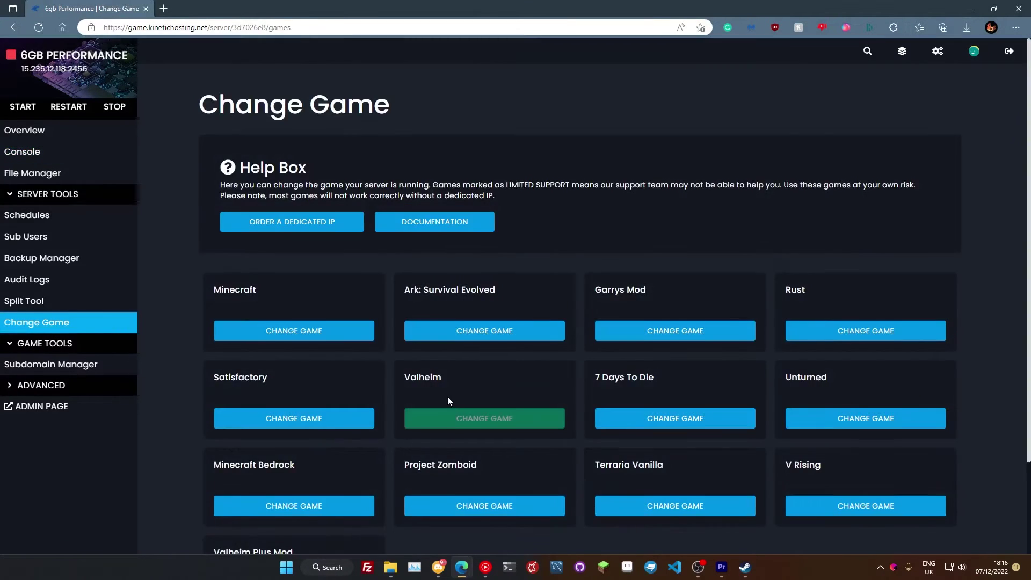
{"action": "scroll", "coordinate": [448, 401], "scroll_direction": "down", "scroll_amount": 3}
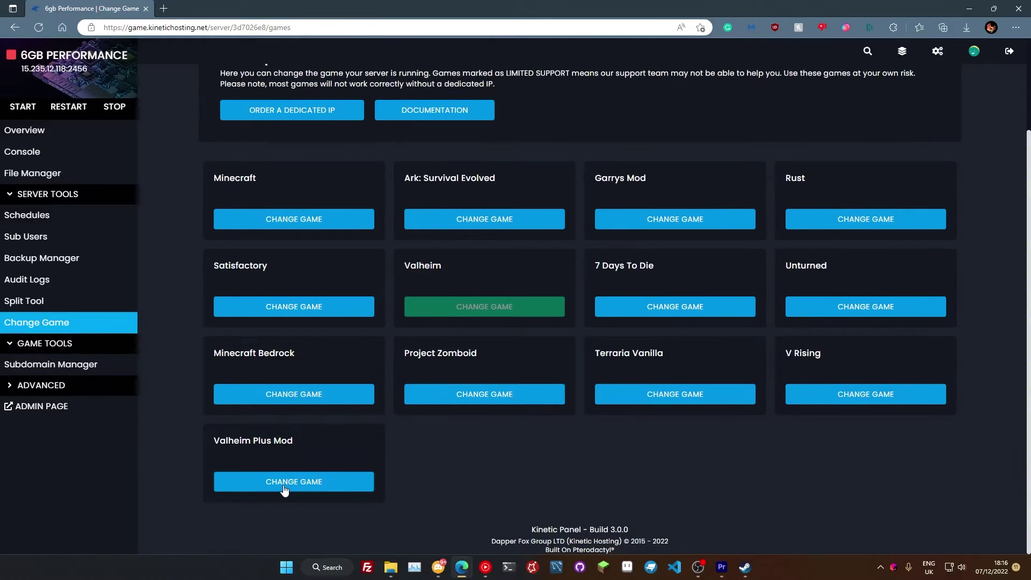
{"action": "left_click", "coordinate": [285, 489]}
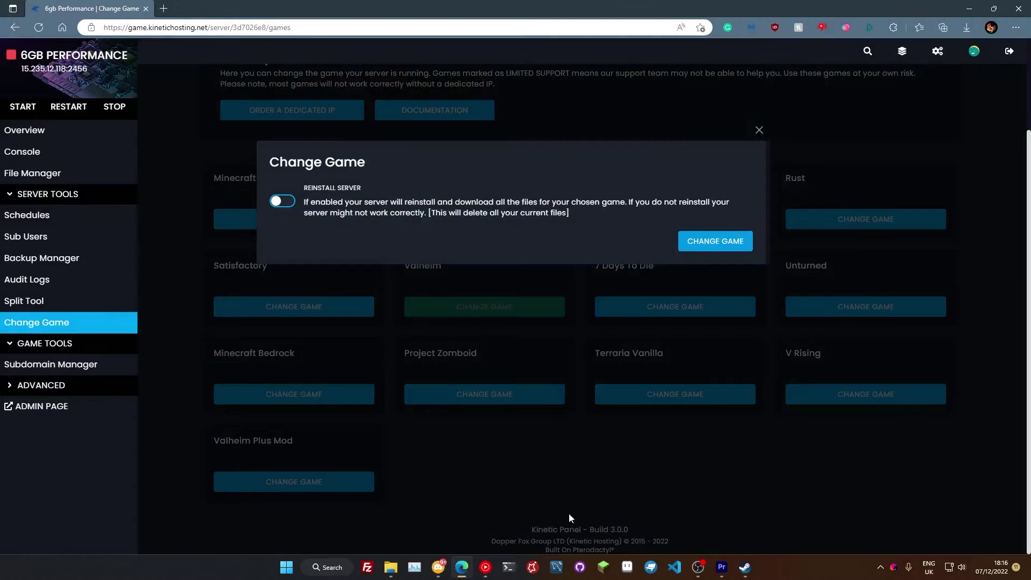
{"action": "left_click", "coordinate": [760, 131]}
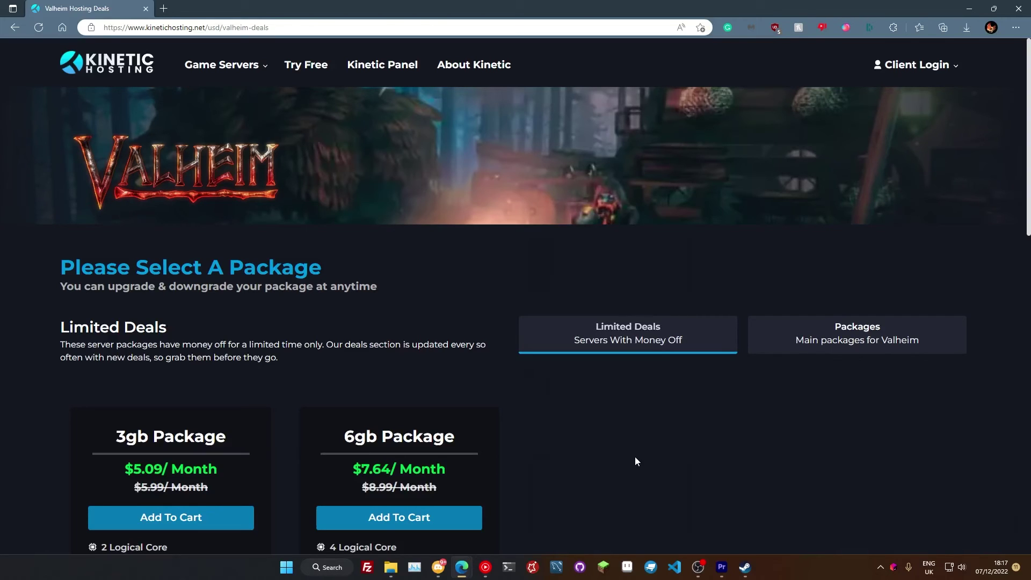
{"action": "scroll", "coordinate": [636, 458], "scroll_direction": "down", "scroll_amount": 1}
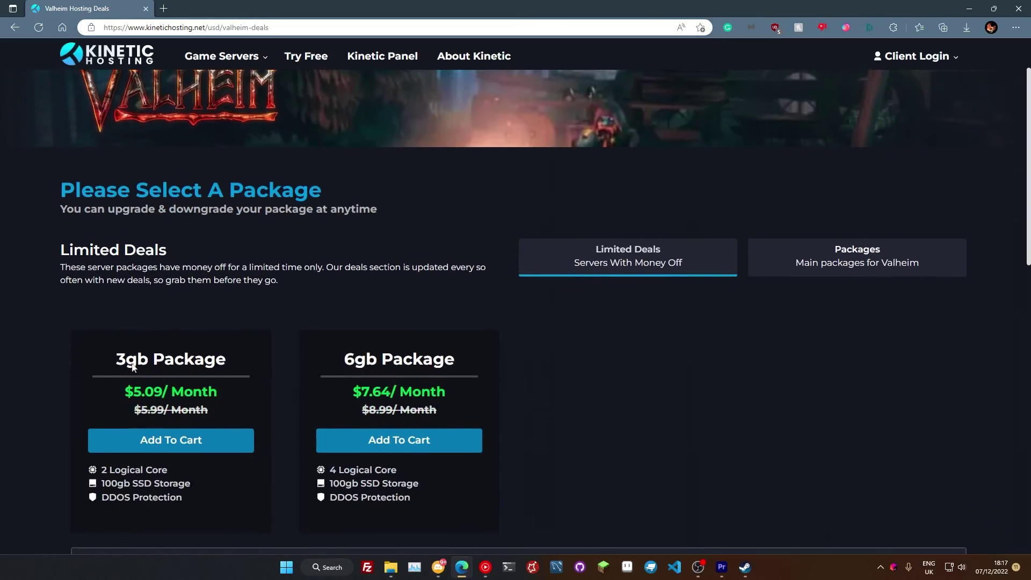